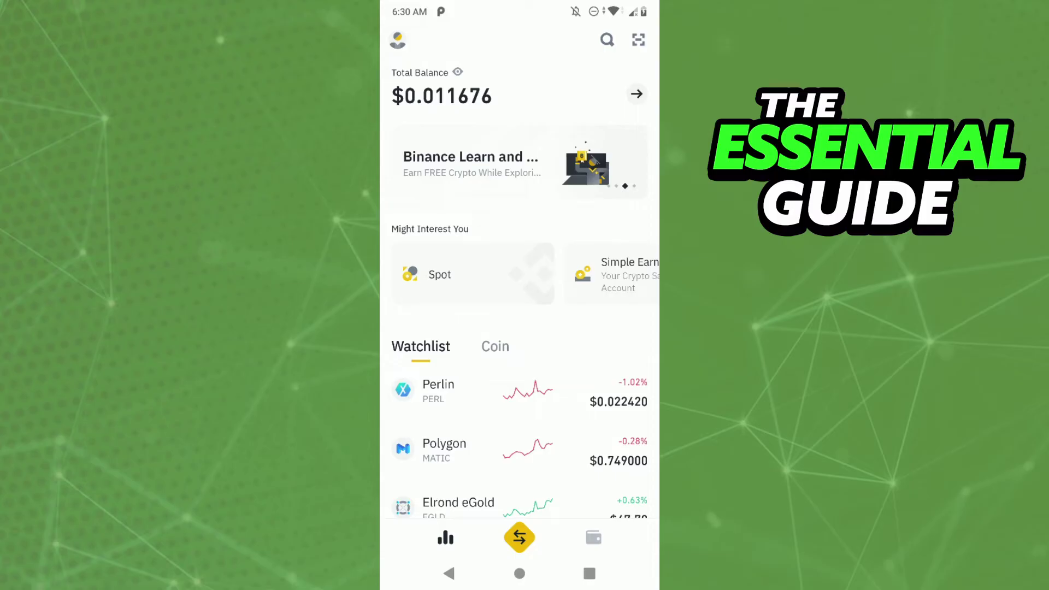
Step: Open the Wallets overview to reach the Cardano (ADA) asset page
left_click(594, 538)
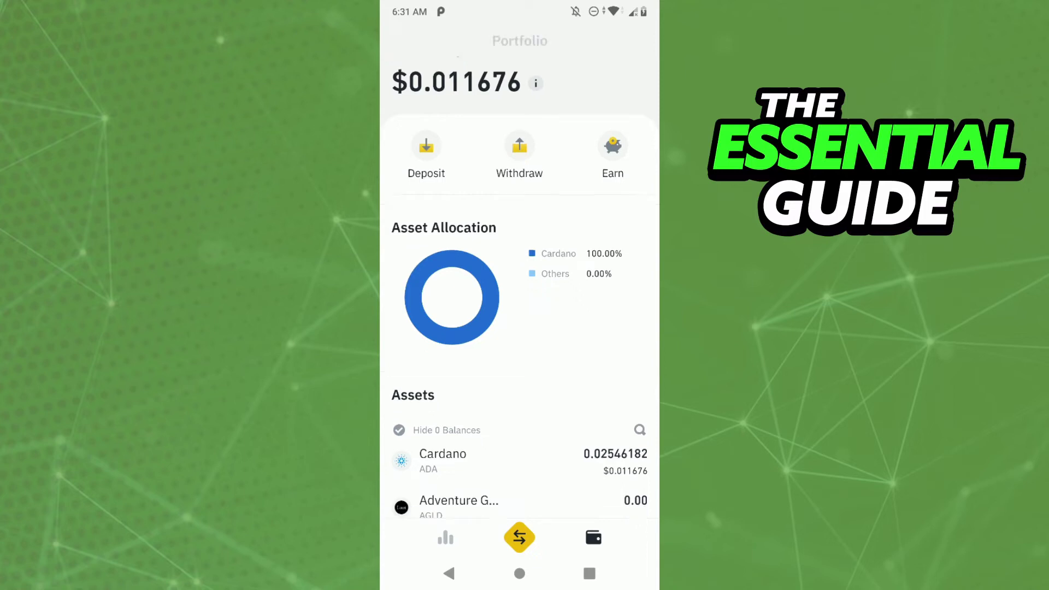
scroll(521, 328, "down", 2)
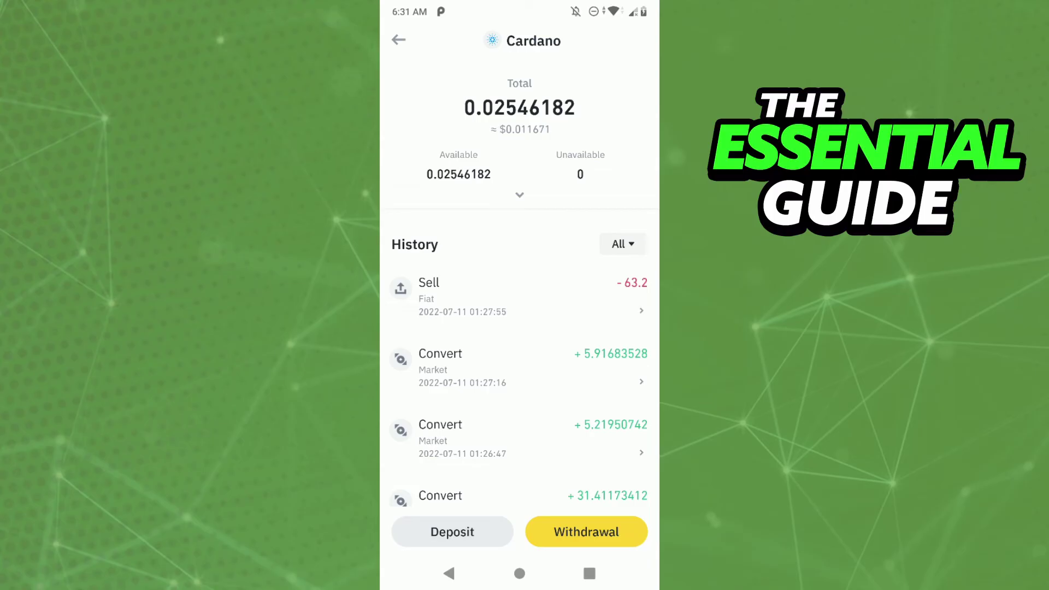
Step: Start a Withdrawal from the Cardano page to open the Send ADA form
left_click(587, 532)
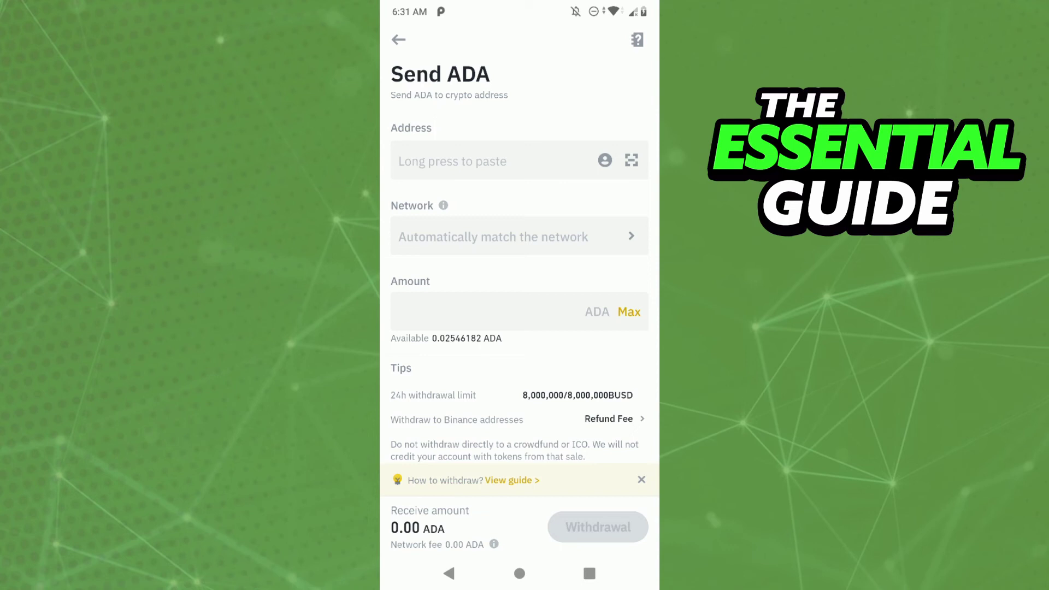
scroll(519, 251, "down", 1)
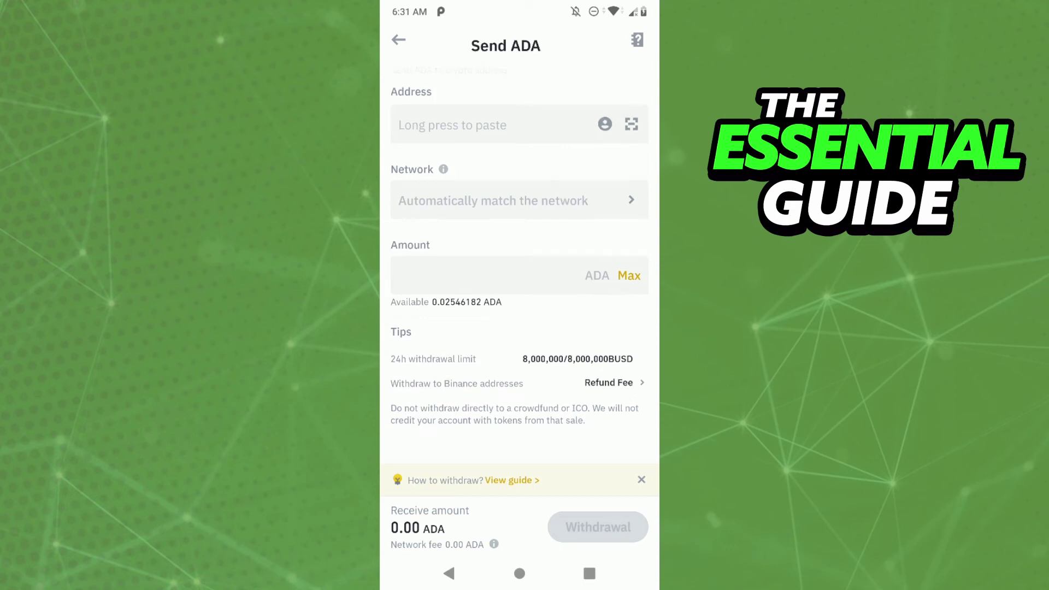